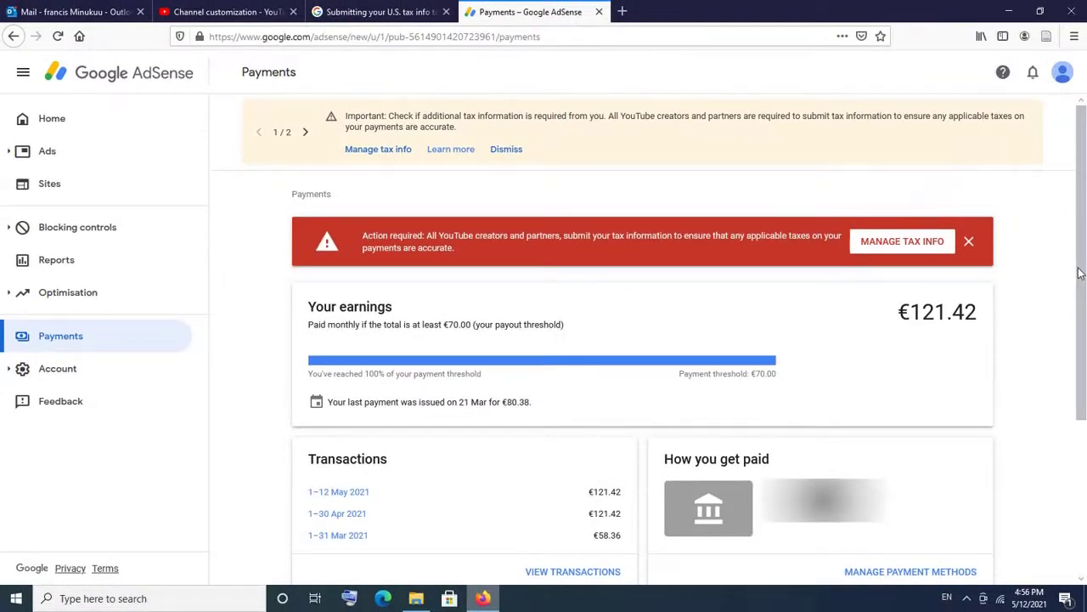
# Step: Open the tax info management page for the United States from the payments profile settings
pyautogui.scroll(-3, 1080, 273)
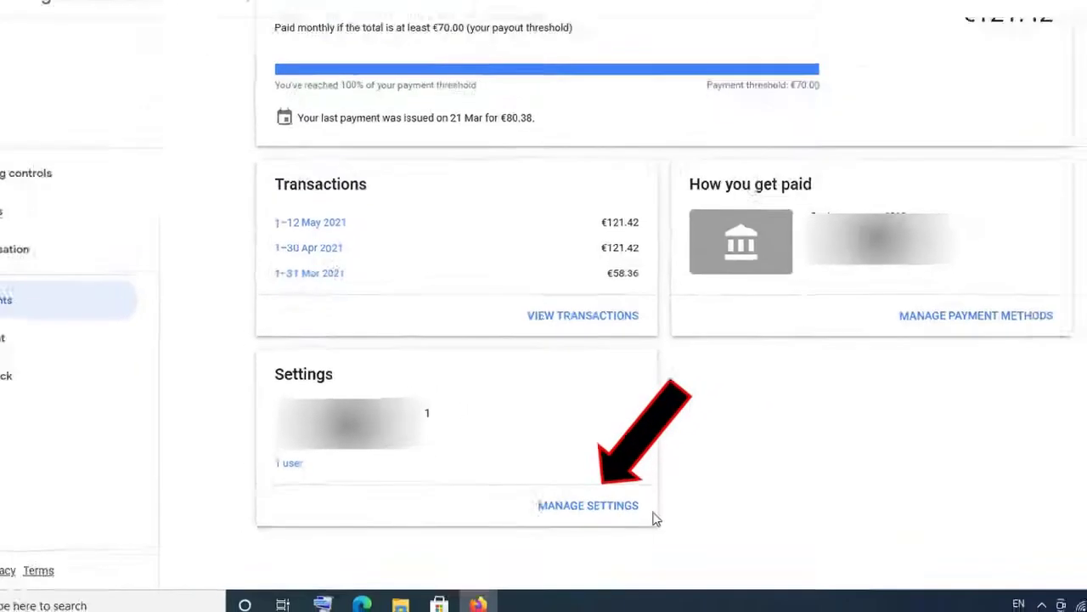
pyautogui.click(636, 507)
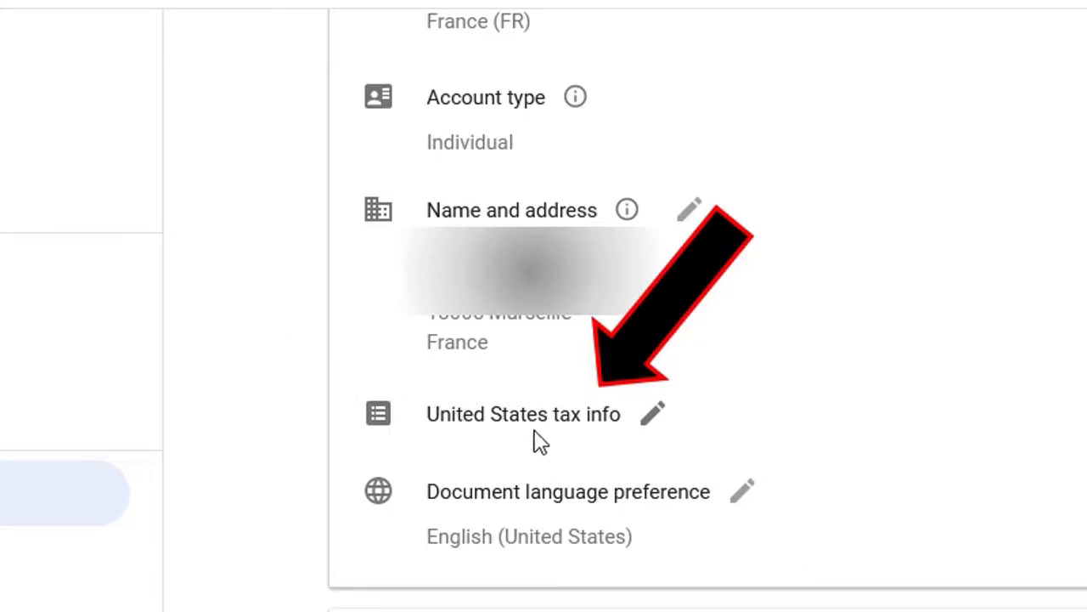
pyautogui.click(651, 415)
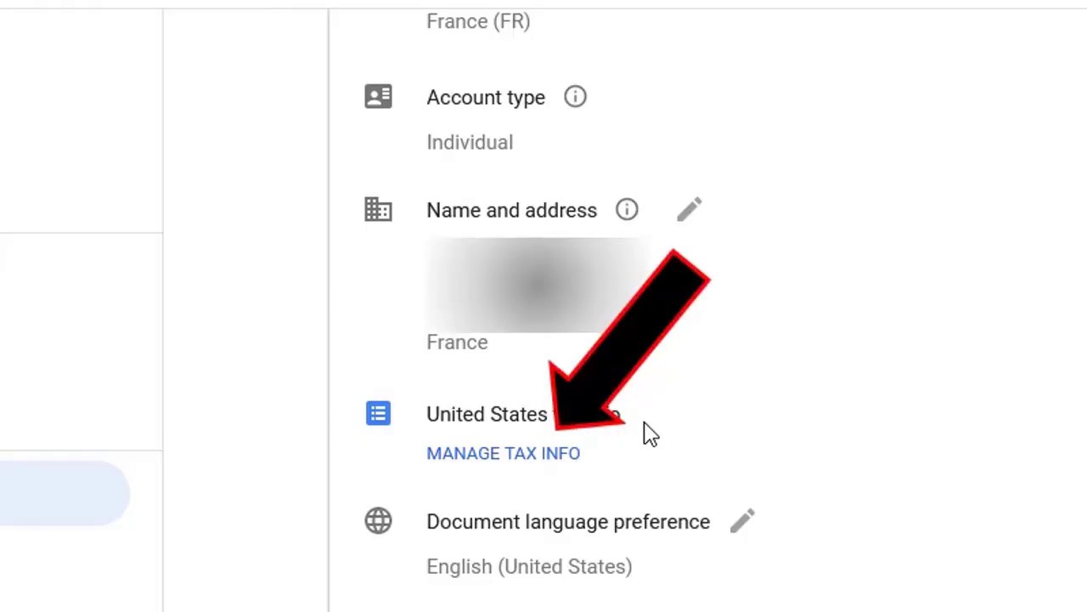
pyautogui.click(503, 453)
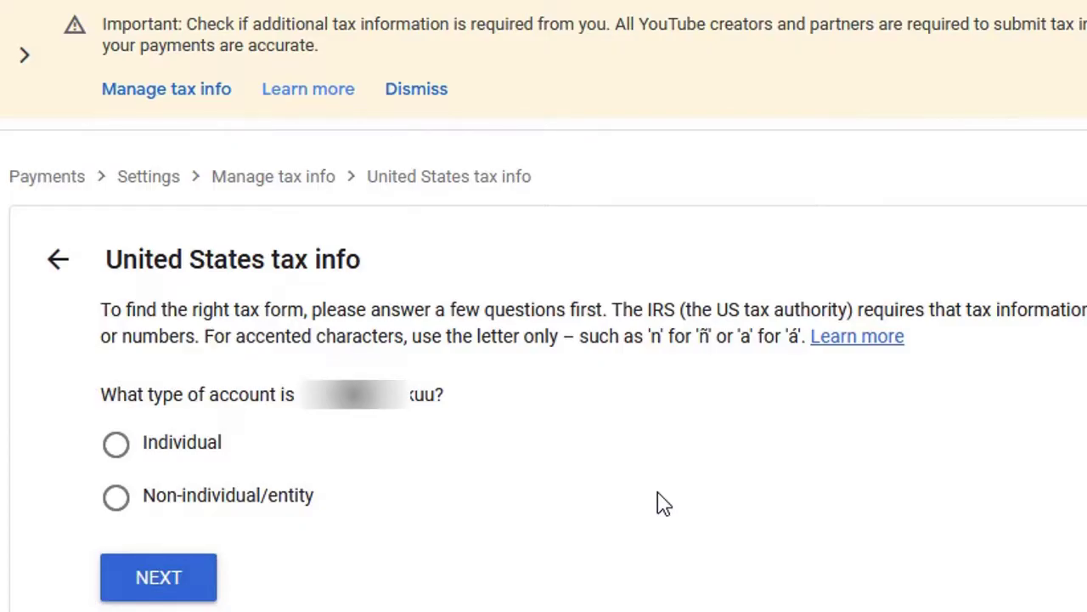
# Step: Identify the account as Individual, answer No to US citizenship or residency, and choose the W-8BEN tax form
pyautogui.press('space')
pyautogui.press('Tab')
pyautogui.press('Return')
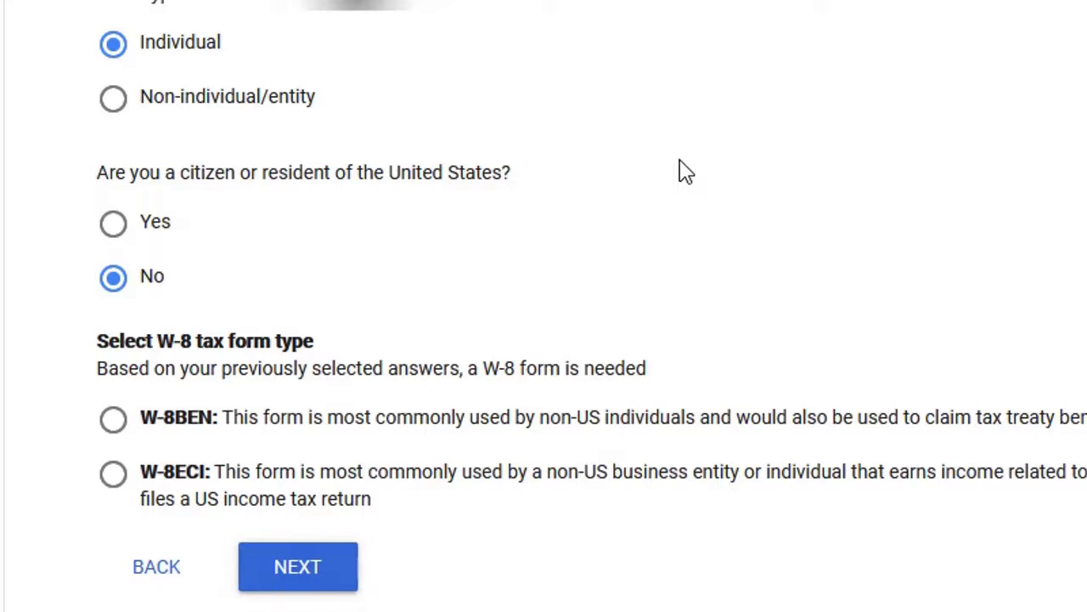
pyautogui.press('Tab')
pyautogui.press('space')
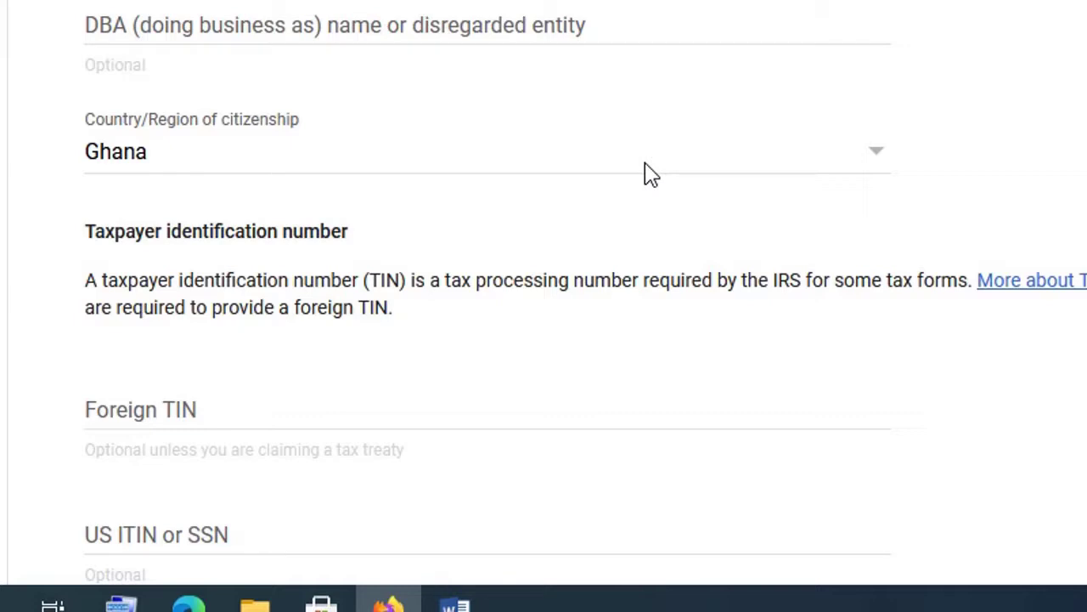
# Step: Review the taxpayer identification, permanent residence address and mailing address sections of the tax form
pyautogui.press('Tab')
pyautogui.scroll(-5, 644, 174)
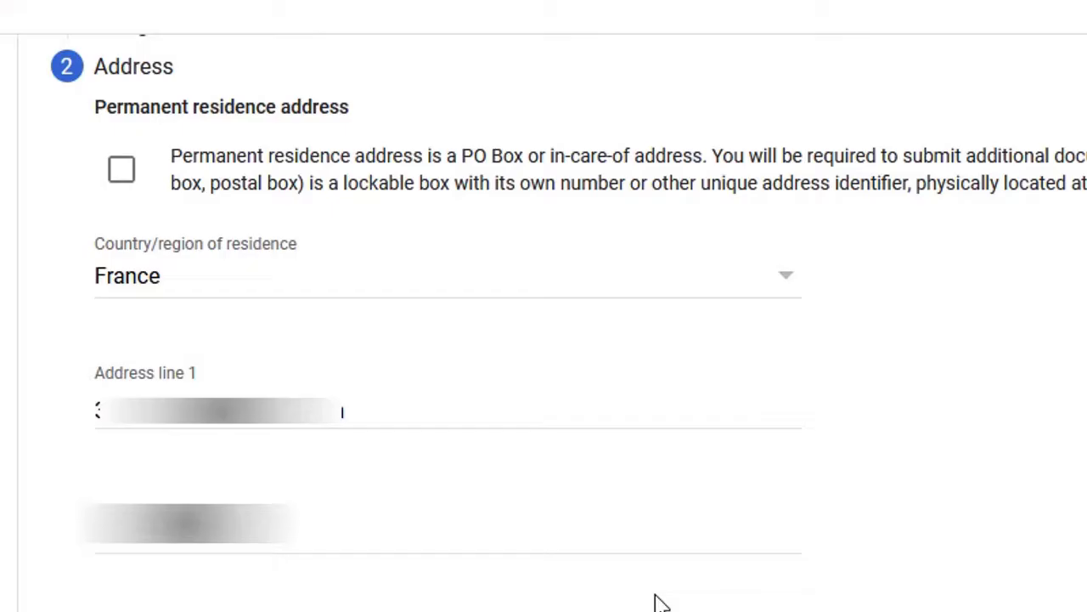
pyautogui.scroll(-5, 662, 603)
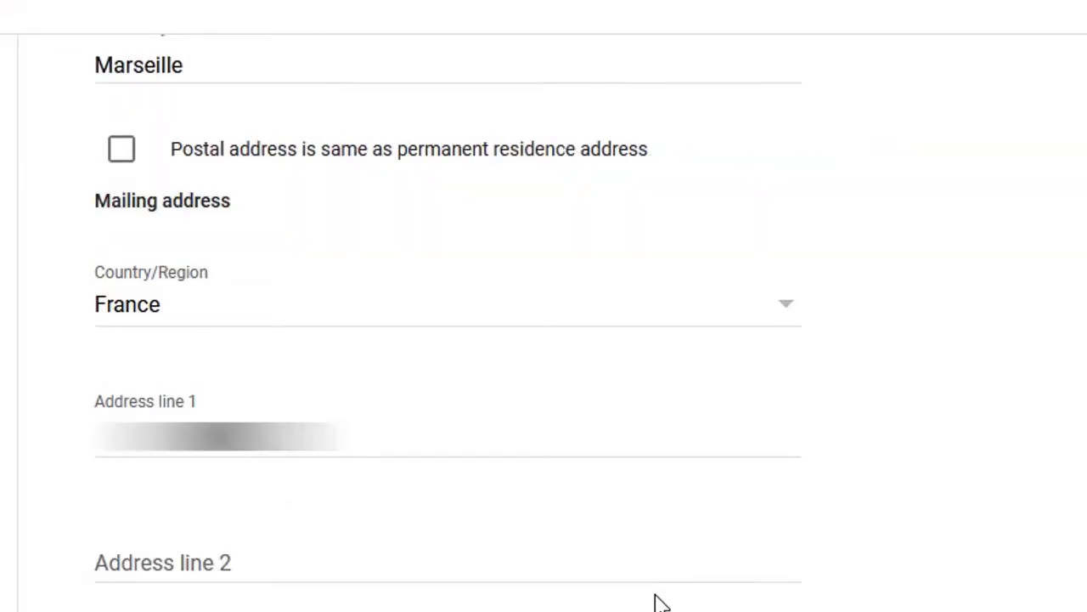
pyautogui.scroll(5, 662, 603)
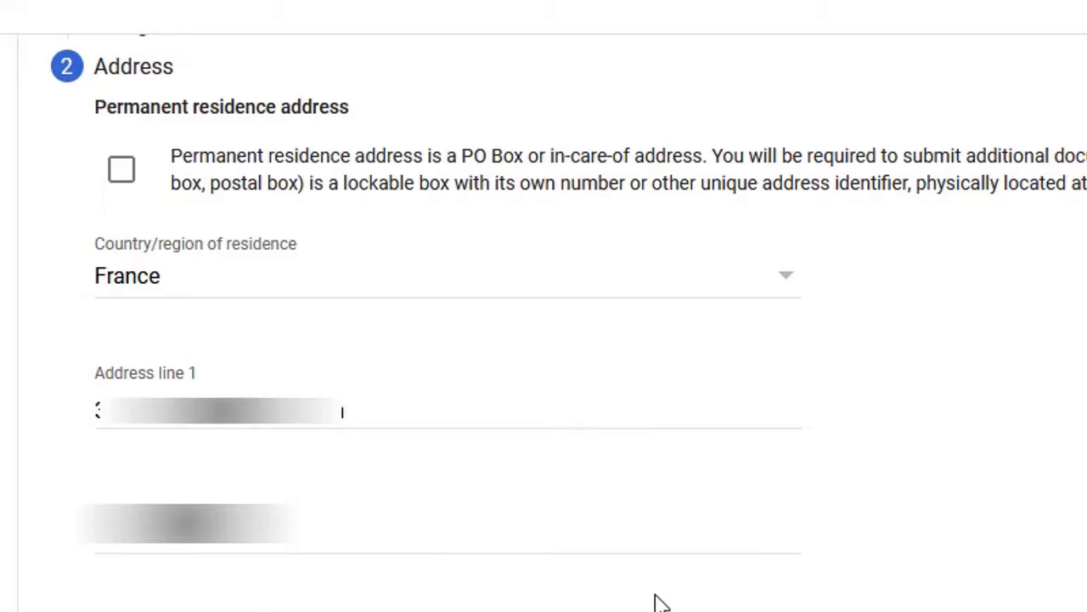
pyautogui.scroll(-5, 661, 603)
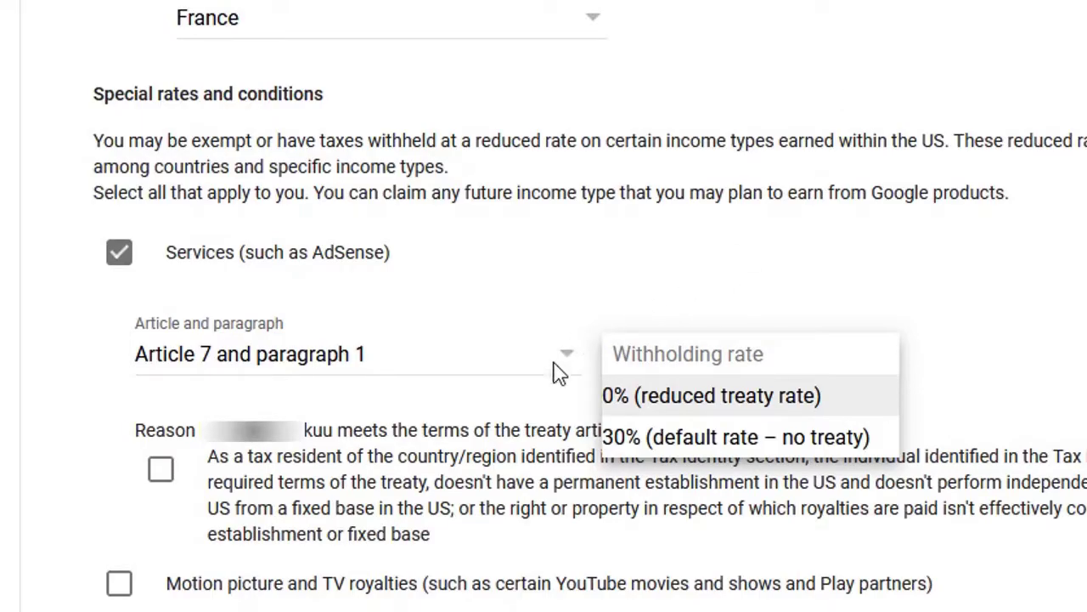
# Step: For Services income under Article 7 and paragraph 1, set the withholding rate to 0% (reduced treaty rate) and confirm the treaty terms
pyautogui.click(330, 371)
pyautogui.press('space')
pyautogui.click(837, 395)
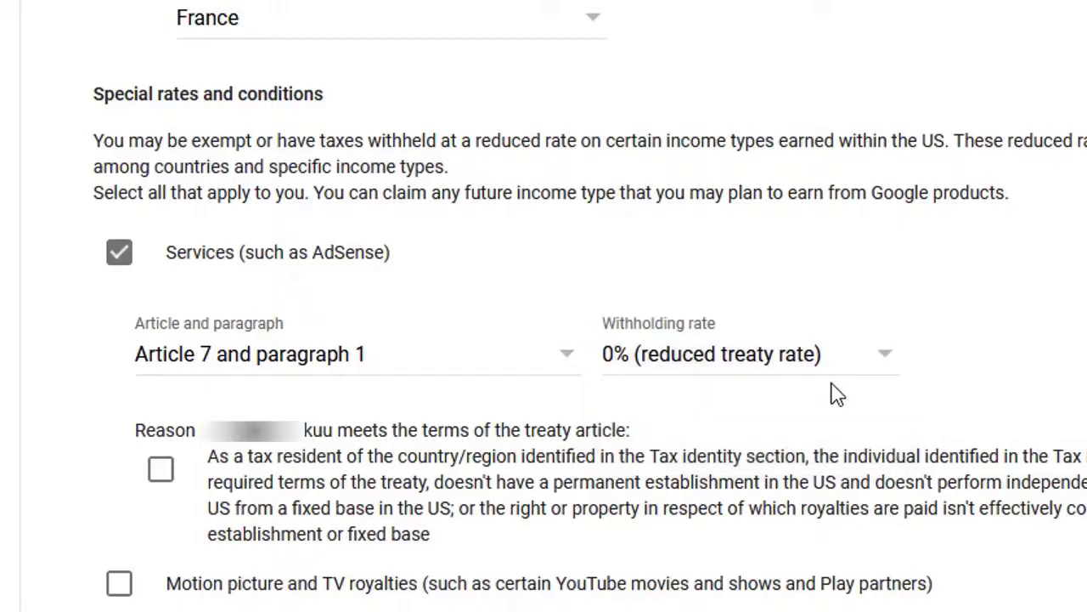
pyautogui.scroll(-3, 837, 395)
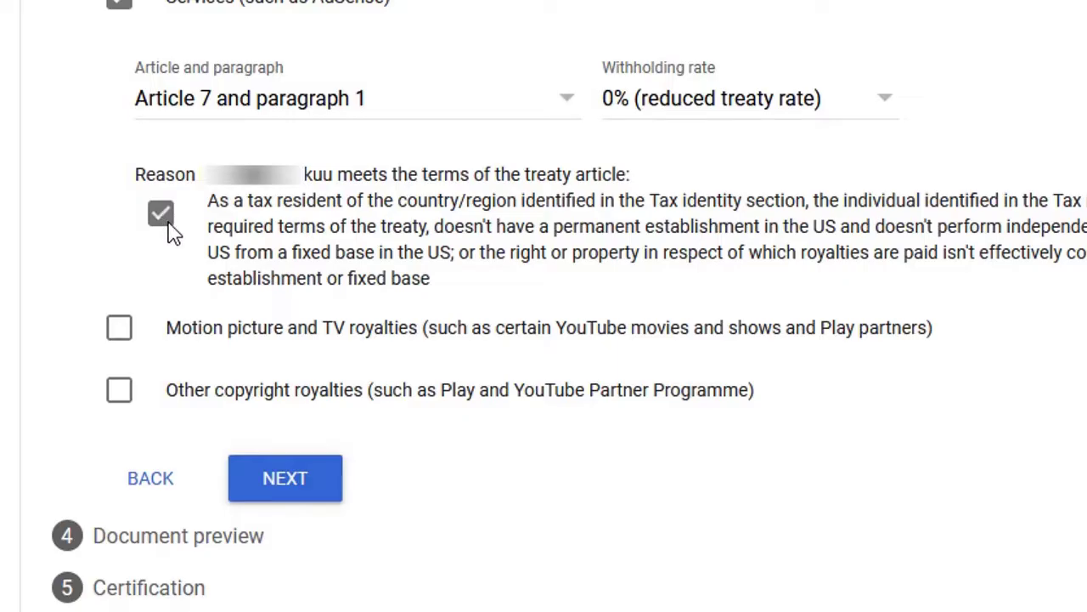
# Step: Claim Motion picture and TV royalties and Other copyright royalties under Article 12 and paragraph 1 at 0% (reduced treaty rate), confirming the treaty terms
pyautogui.press('space')
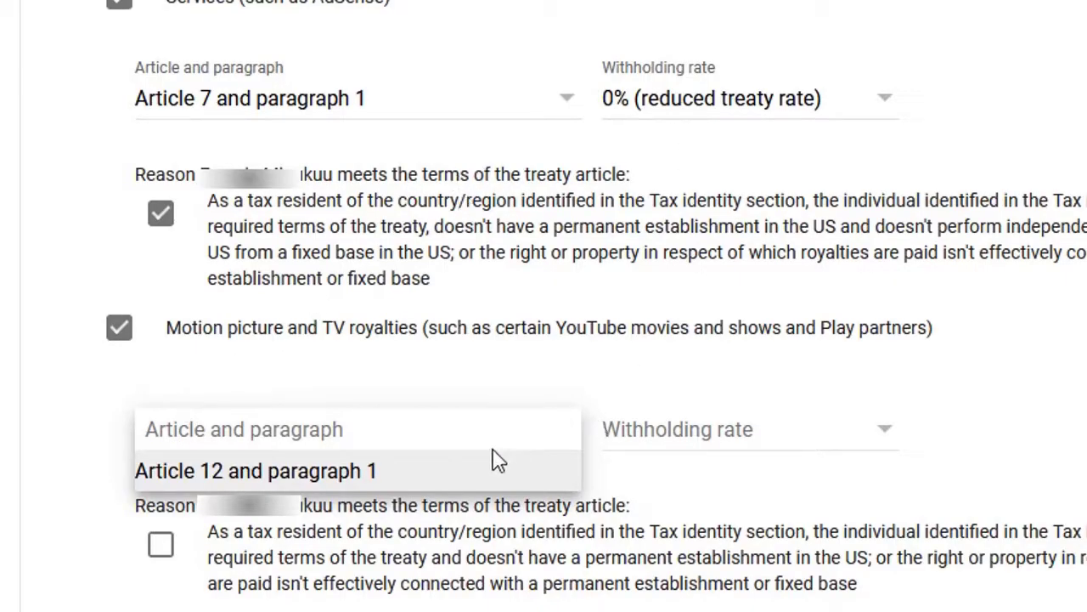
pyautogui.click(806, 446)
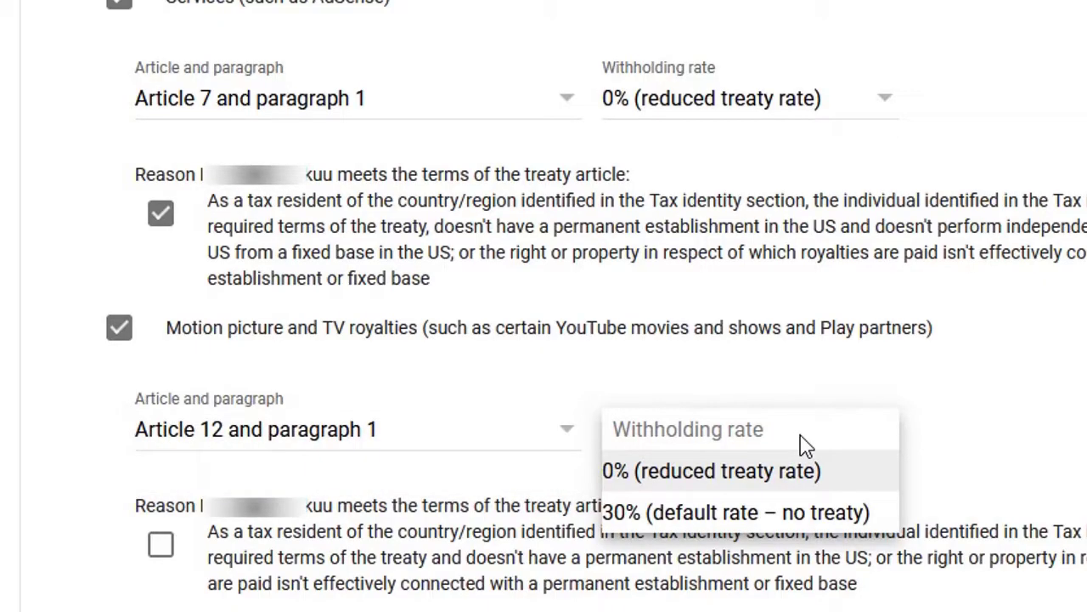
pyautogui.click(805, 446)
pyautogui.scroll(-3, 806, 446)
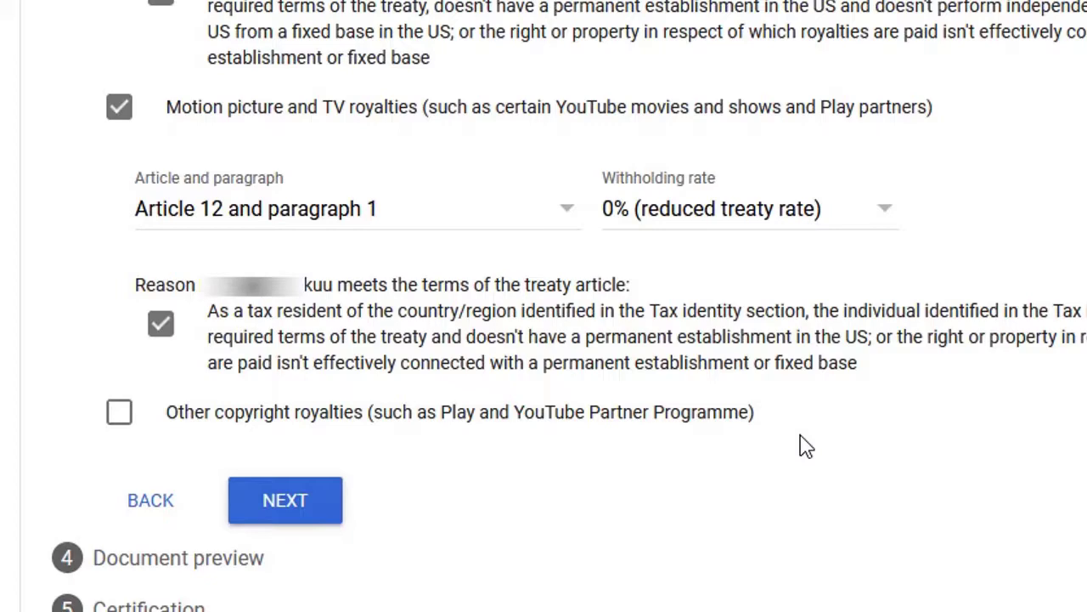
pyautogui.press('space')
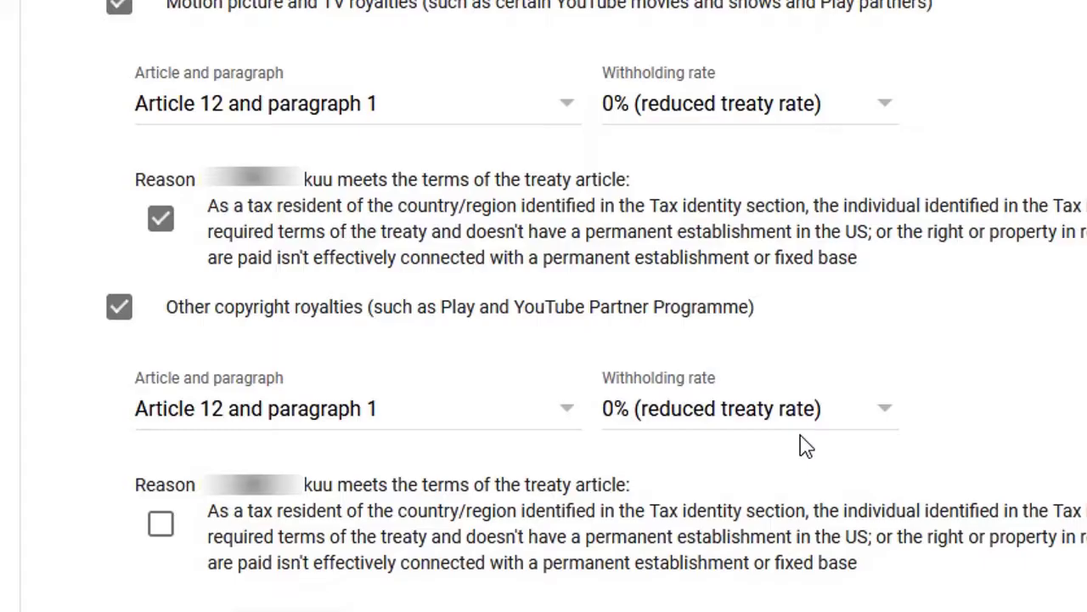
pyautogui.scroll(-2, 805, 445)
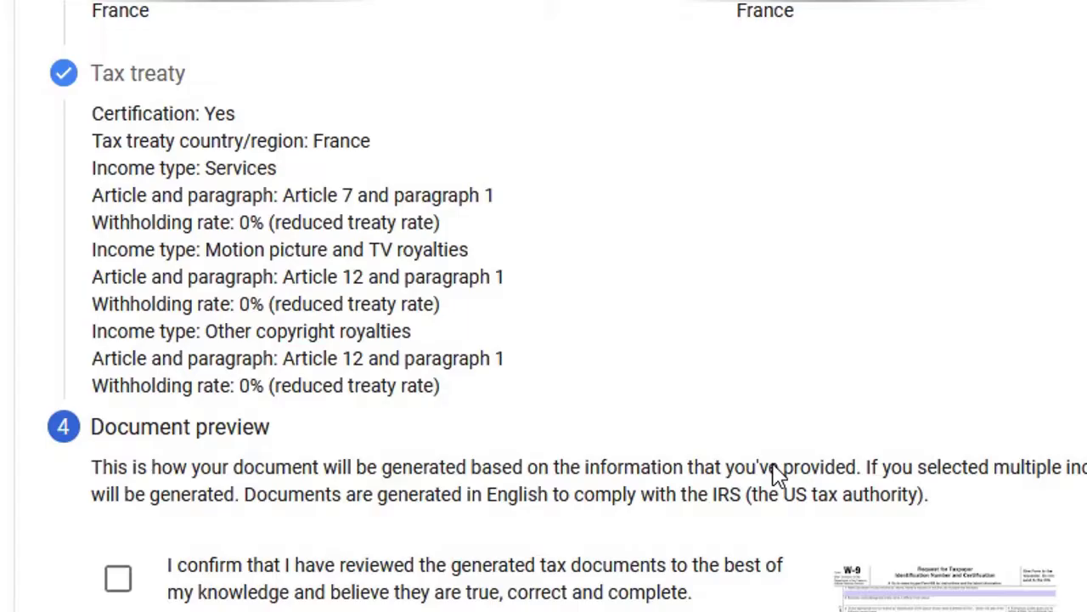
# Step: Confirm that the generated tax documents in the document preview have been reviewed and continue to certification
pyautogui.scroll(-5, 775, 476)
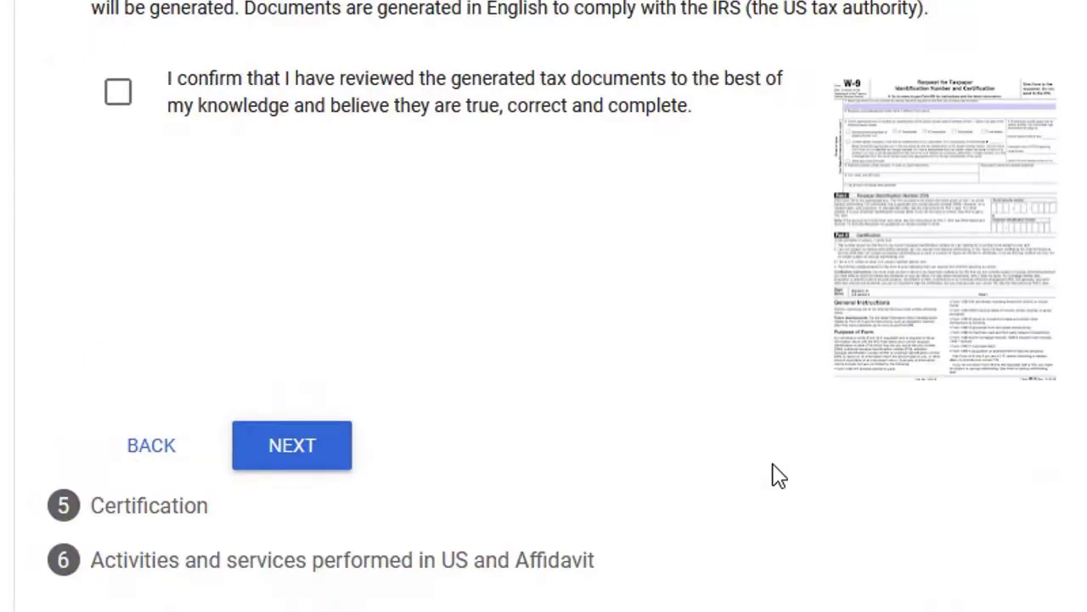
pyautogui.press('space')
pyautogui.press('Return')
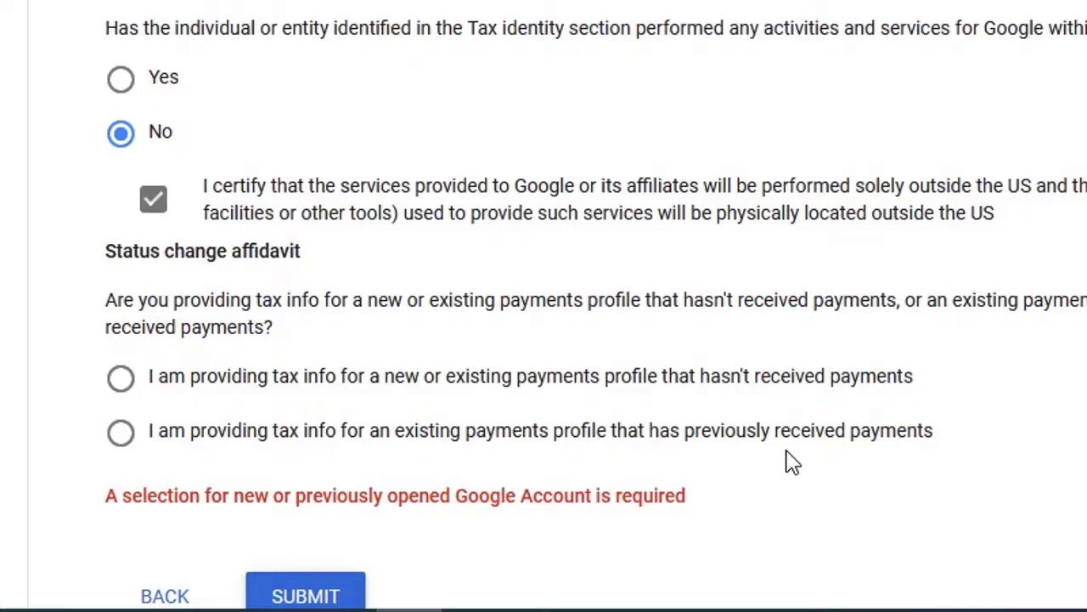
# Step: In the status change affidavit, choose the existing payments profile that has previously received payments and accept the penalties of perjury declaration
pyautogui.click(787, 450)
pyautogui.scroll(-3, 786, 453)
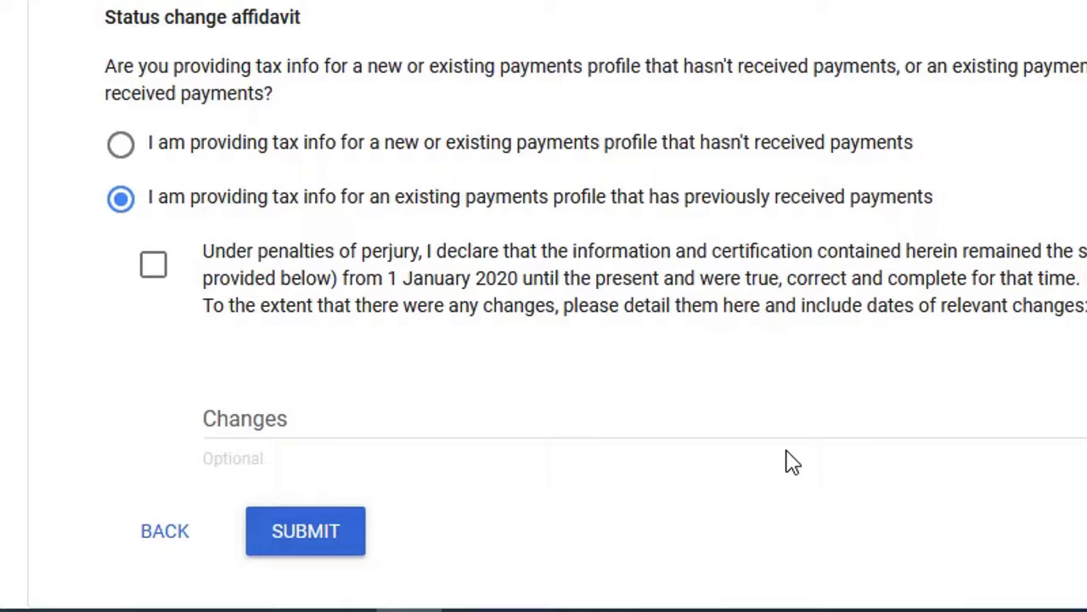
pyautogui.press('space')
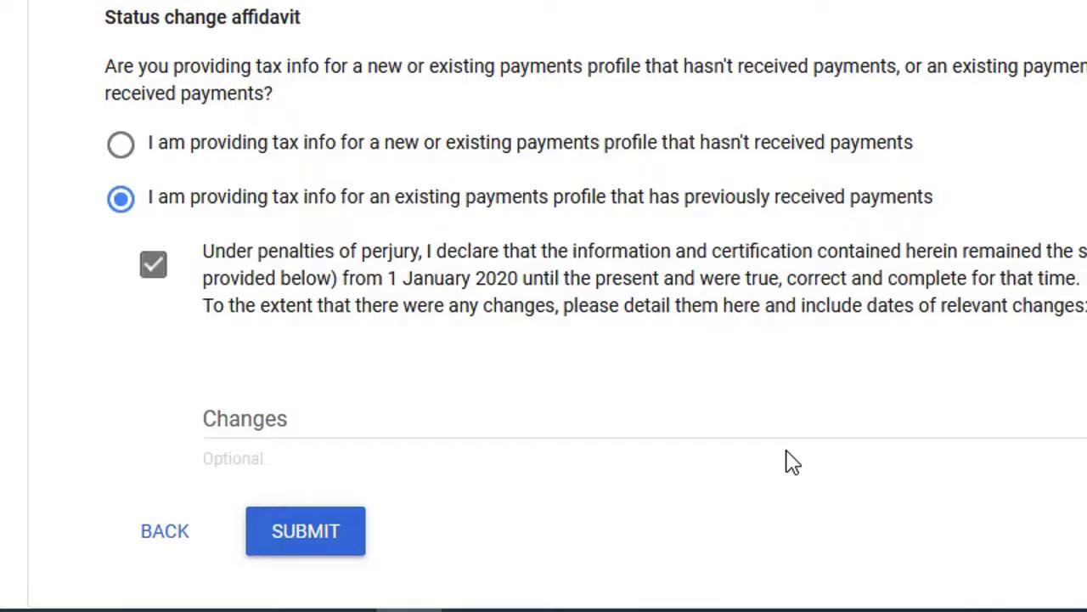